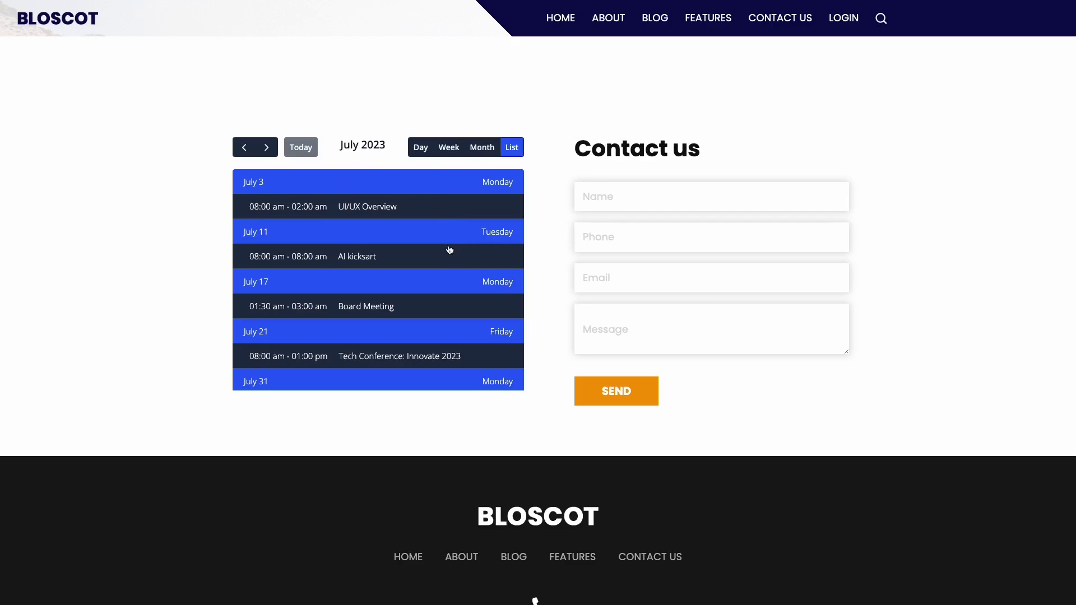
# Preview the example sites' calendars in Day view, opening the exhibition and Tech Conference: Innovate 2023 event details
pyautogui.click(425, 152)
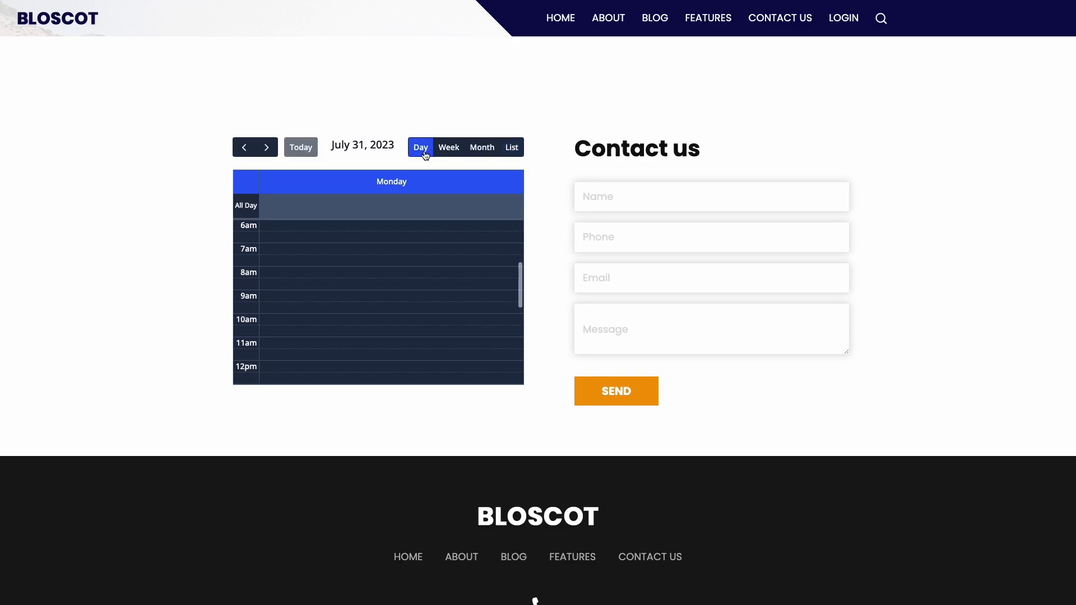
pyautogui.scroll(-3, 428, 274)
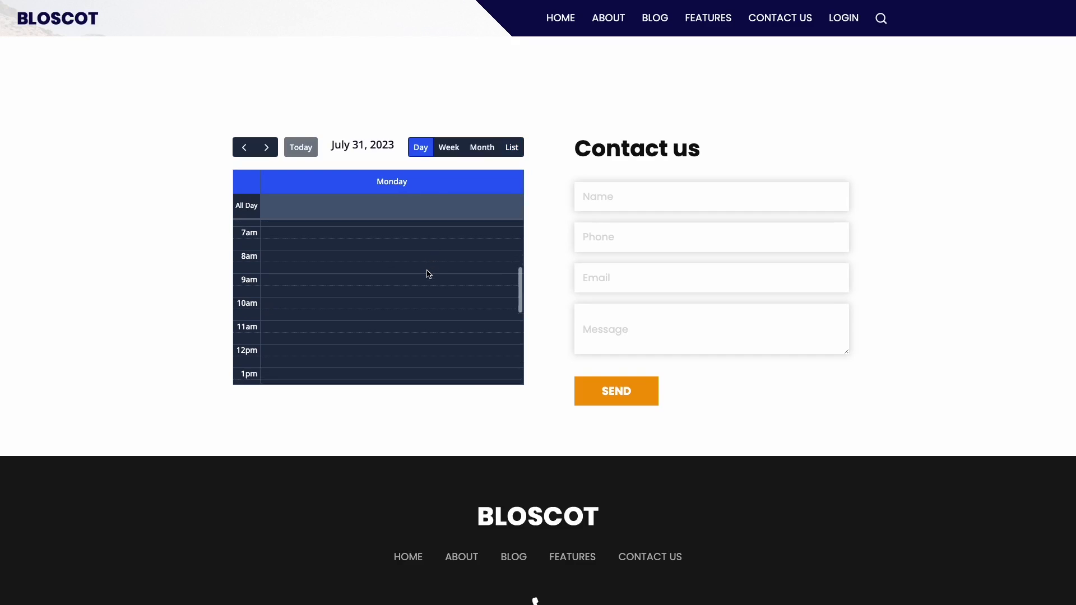
pyautogui.scroll(-1, 427, 272)
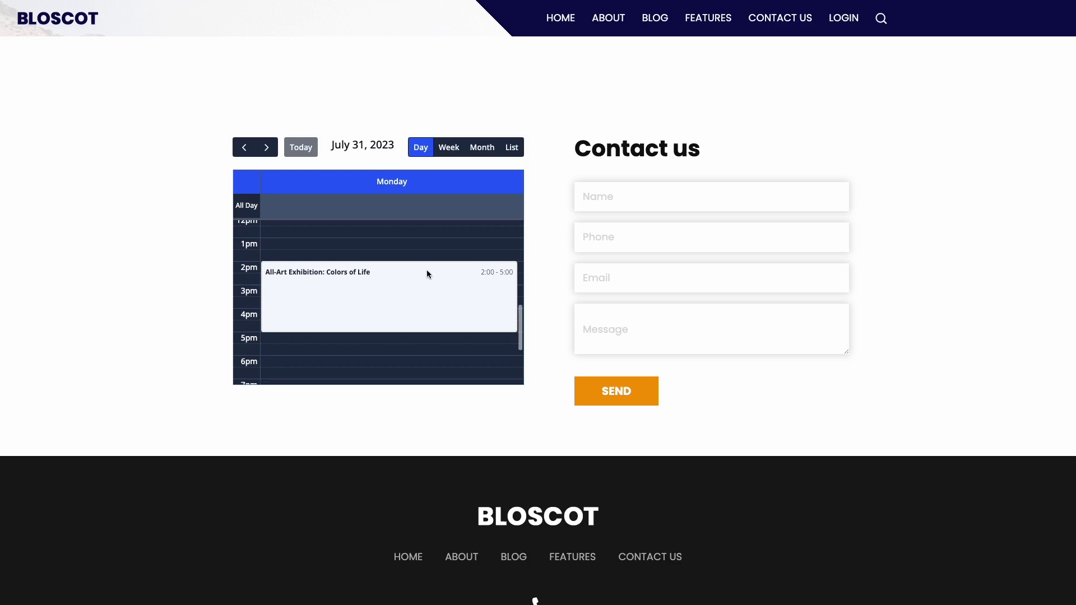
pyautogui.click(427, 276)
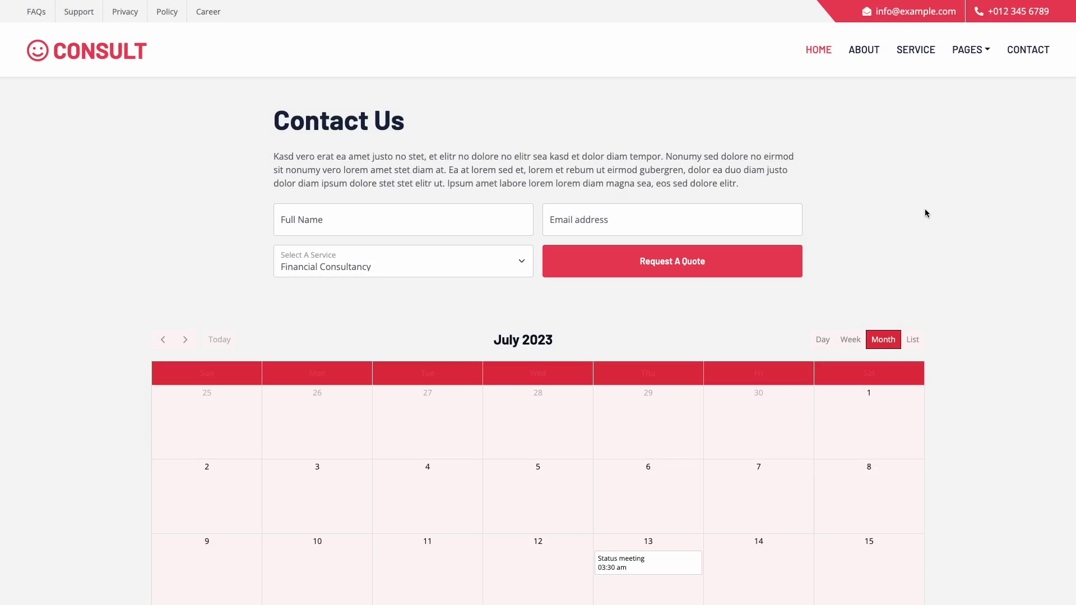
pyautogui.scroll(-3, 926, 210)
pyautogui.scroll(-2, 925, 212)
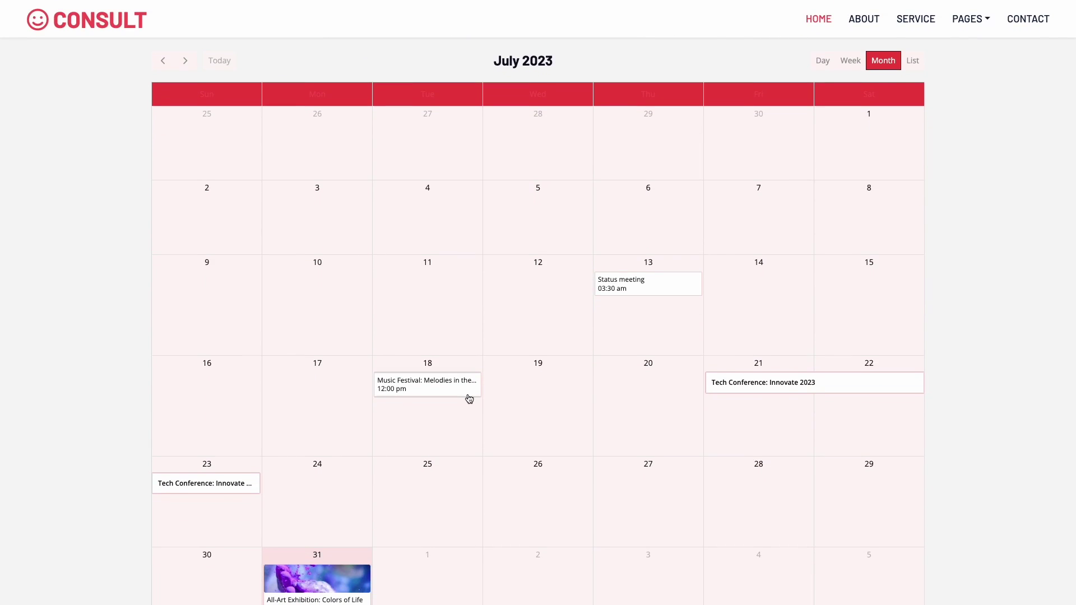
pyautogui.click(742, 386)
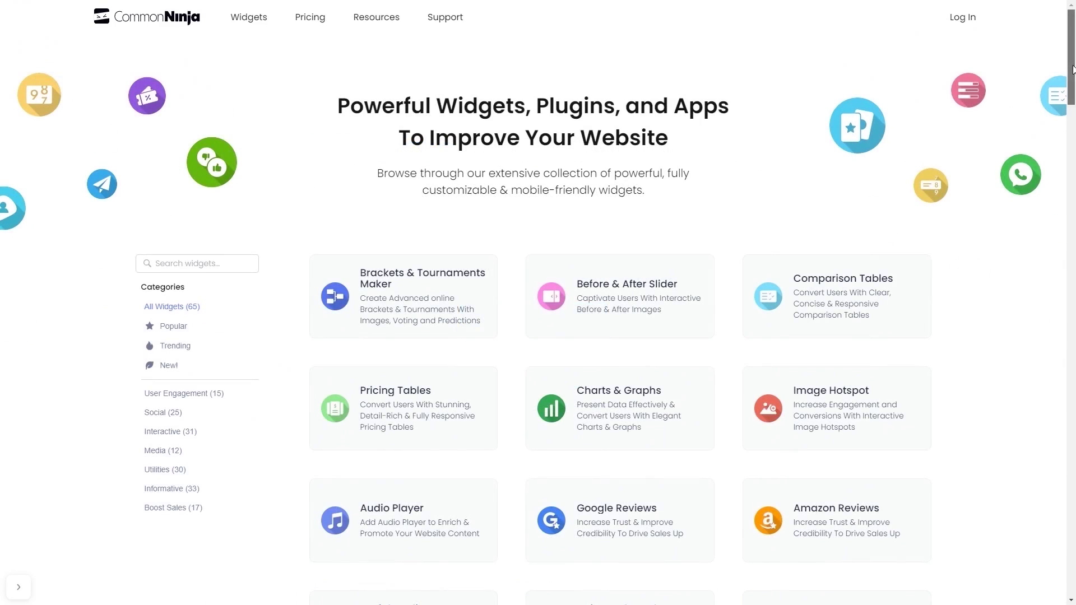
# Scroll through the widget catalog to reach the Calendar widget page
pyautogui.scroll(-1, 1072, 79)
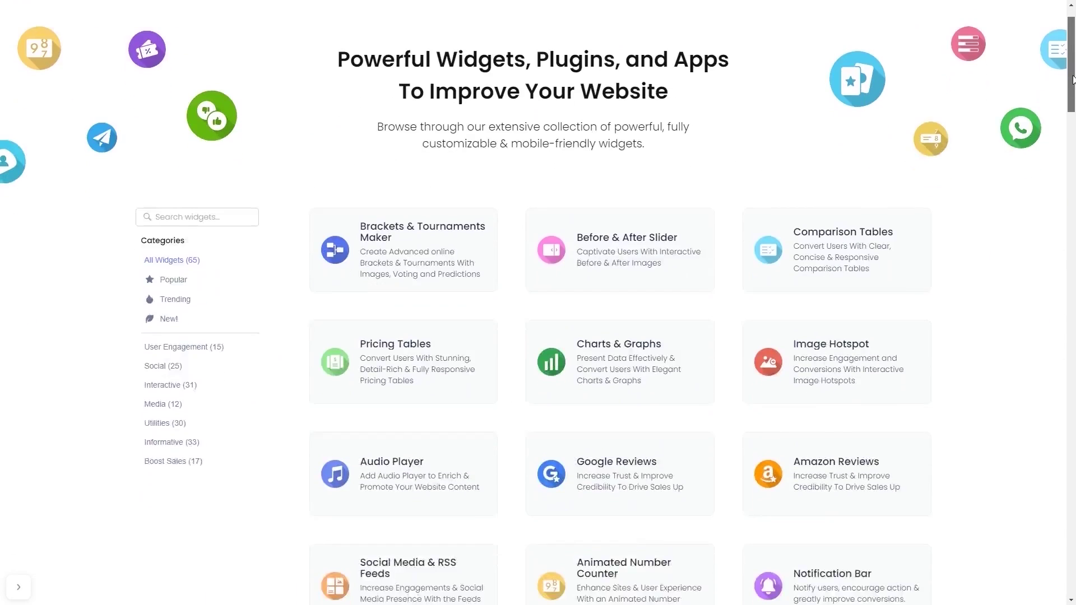
pyautogui.moveTo(1073, 79); pyautogui.dragTo(1074, 374)
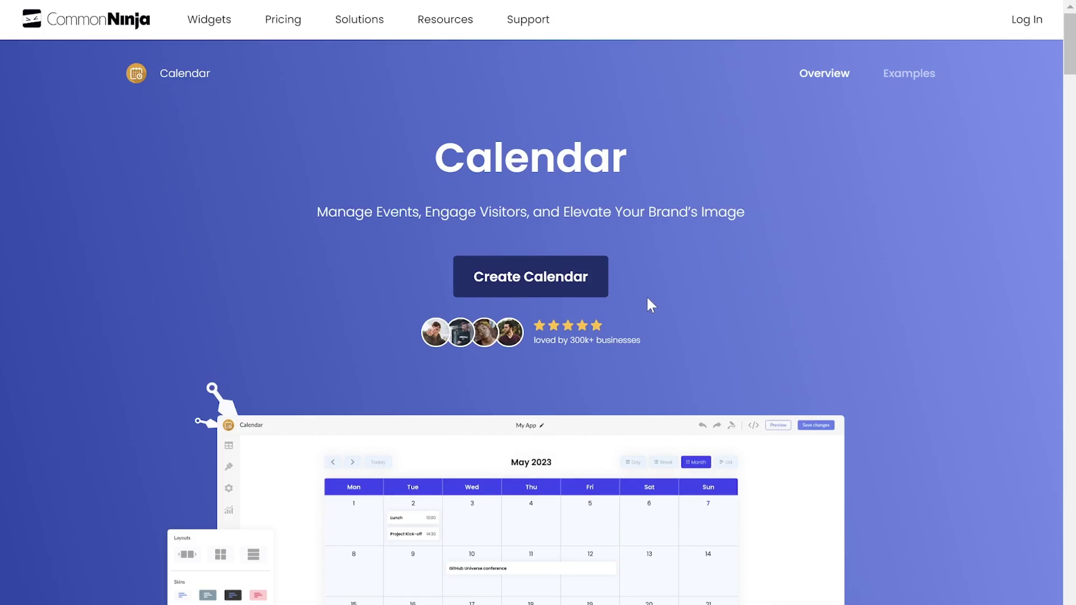
# Create a new calendar and add a 'Webinar 101' event with an attached image
pyautogui.click(541, 283)
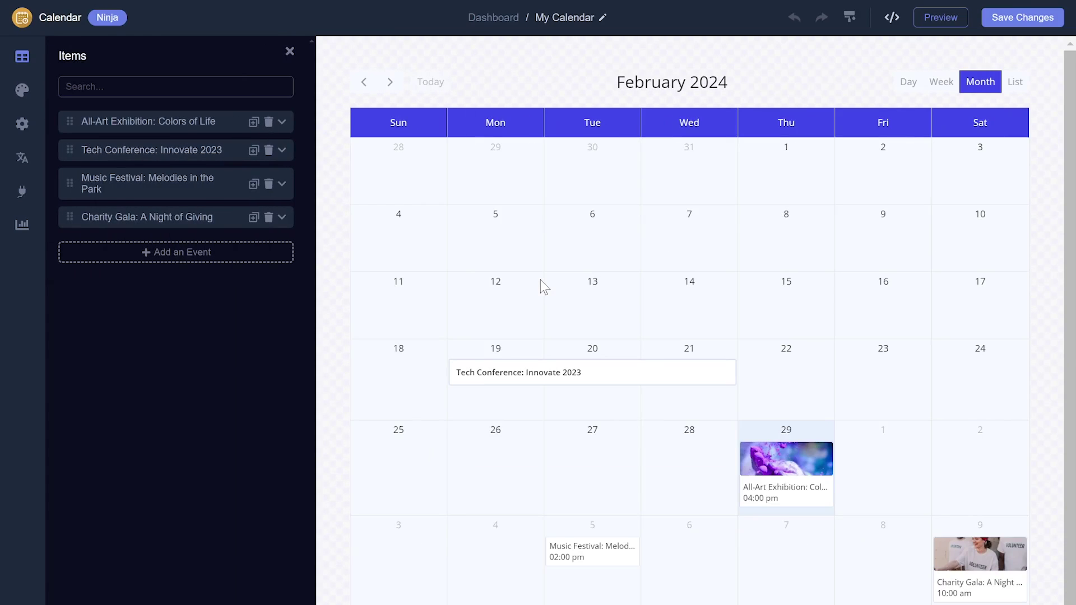
pyautogui.click(275, 259)
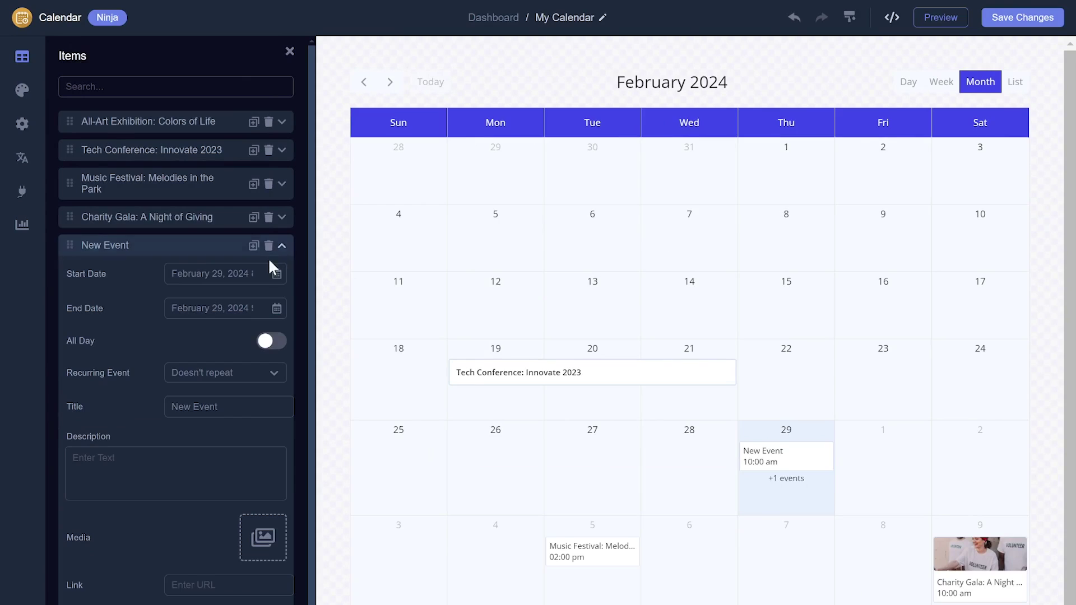
pyautogui.tripleClick(228, 406)
pyautogui.write('We')
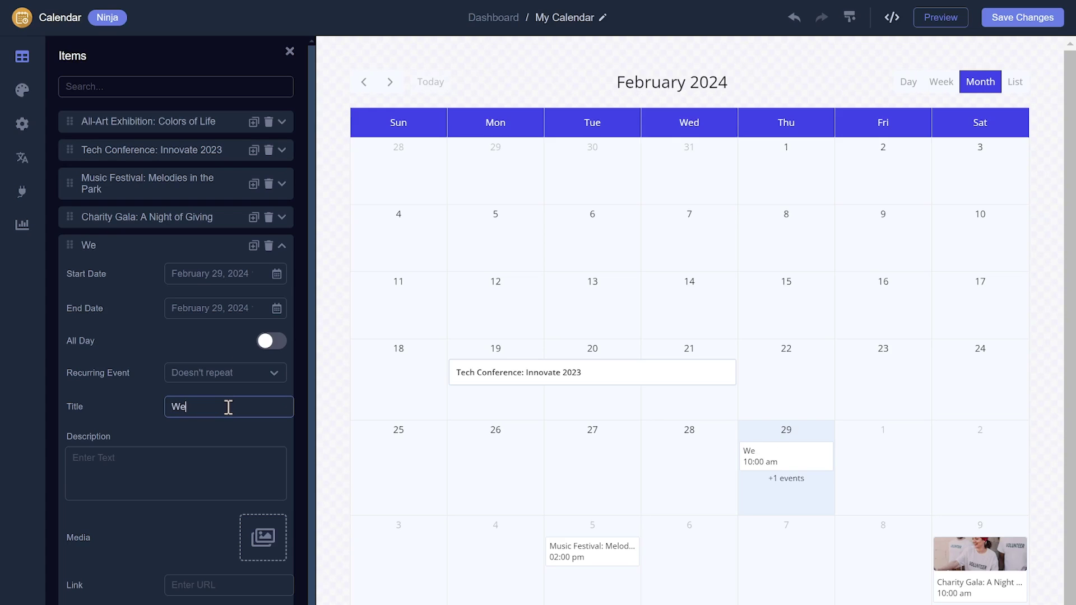
pyautogui.write('binar 101')
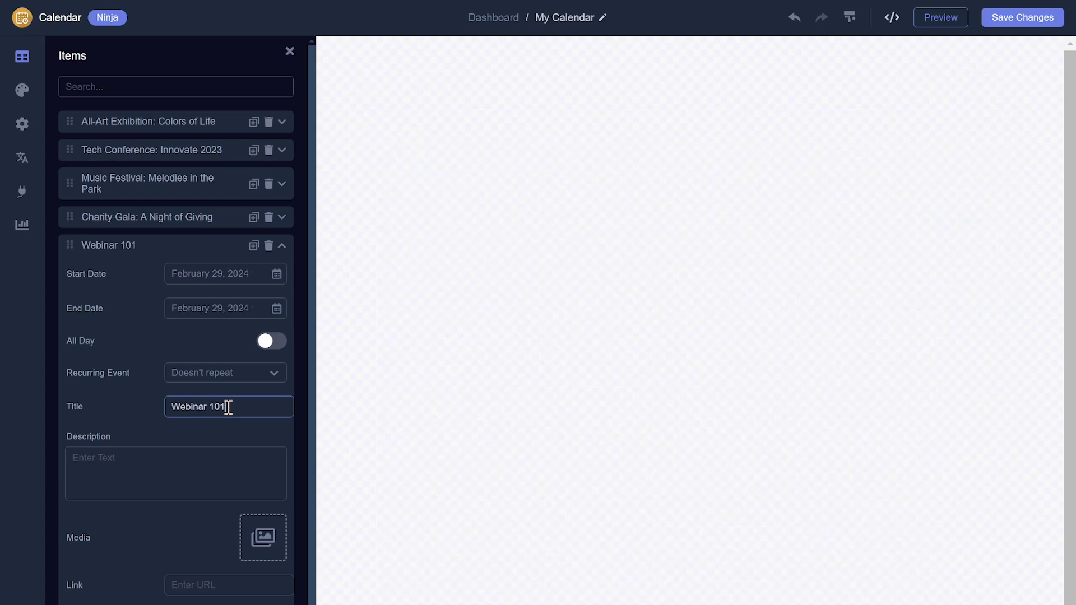
pyautogui.click(255, 529)
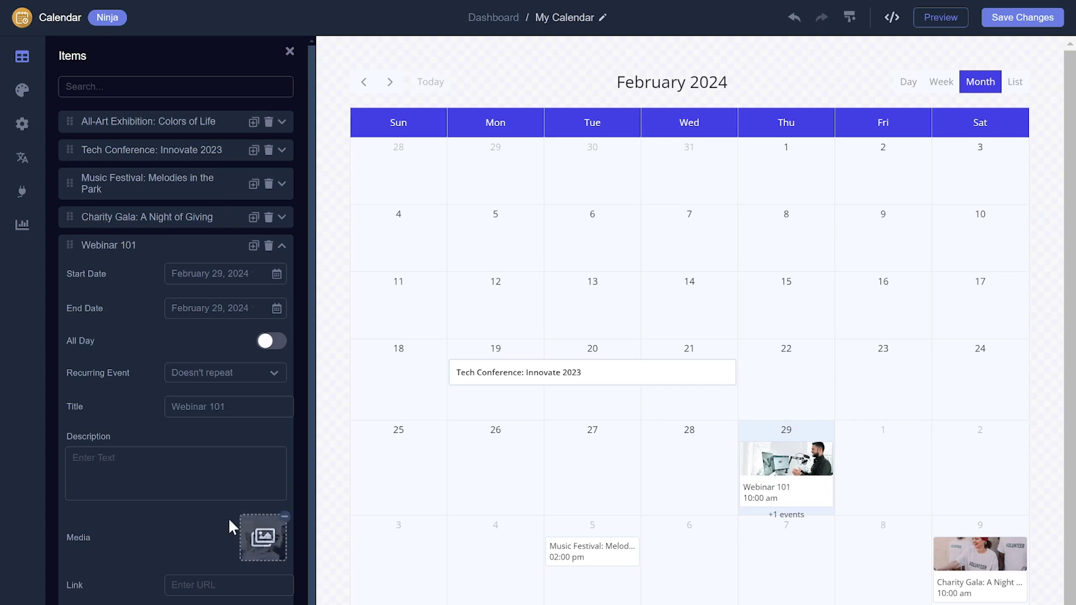
# Try the dark navy skin, then apply the light-blue skin and view its advanced colour settings
pyautogui.click(21, 94)
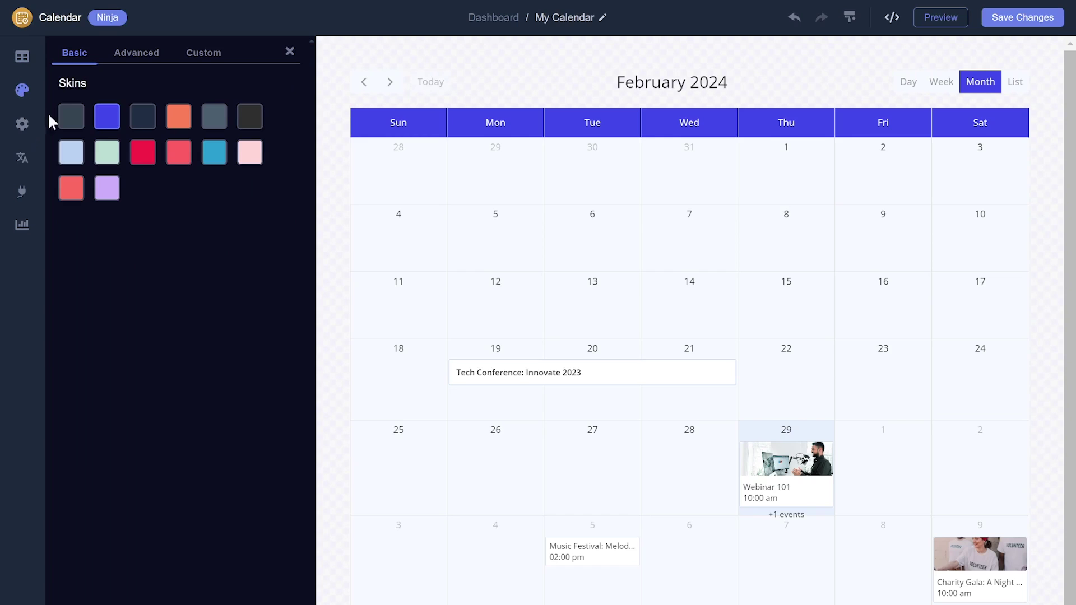
pyautogui.click(137, 128)
pyautogui.click(69, 161)
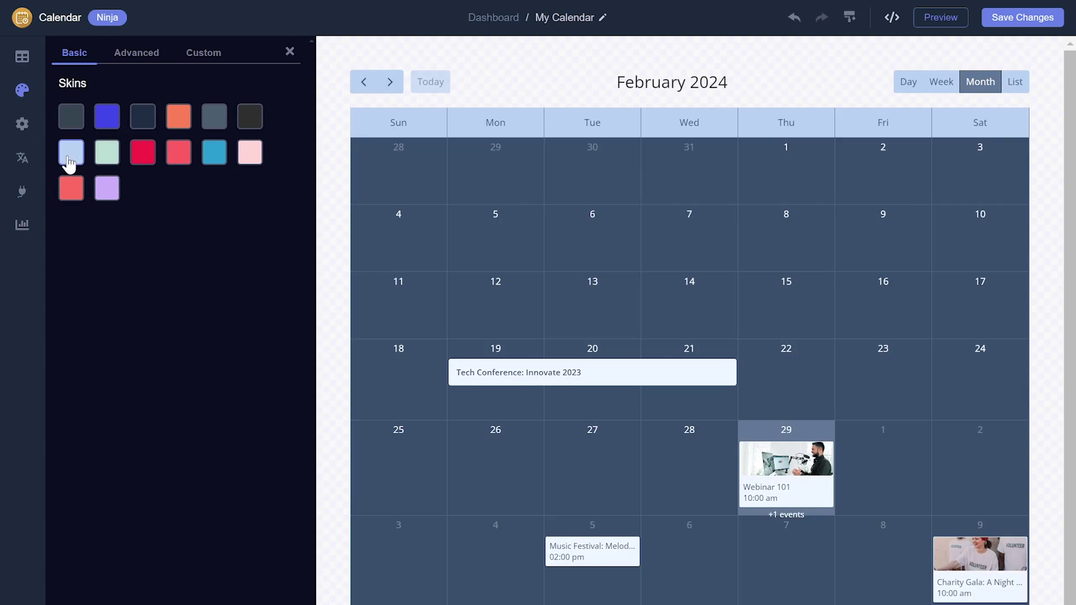
pyautogui.click(128, 54)
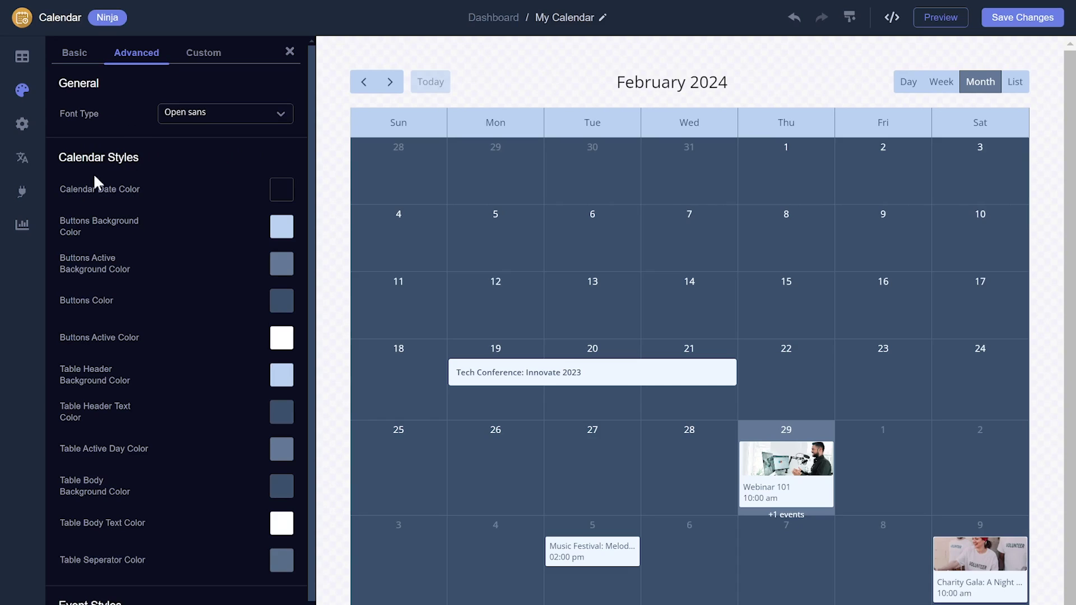
# Set the calendar language to Spanish in the general settings
pyautogui.click(25, 128)
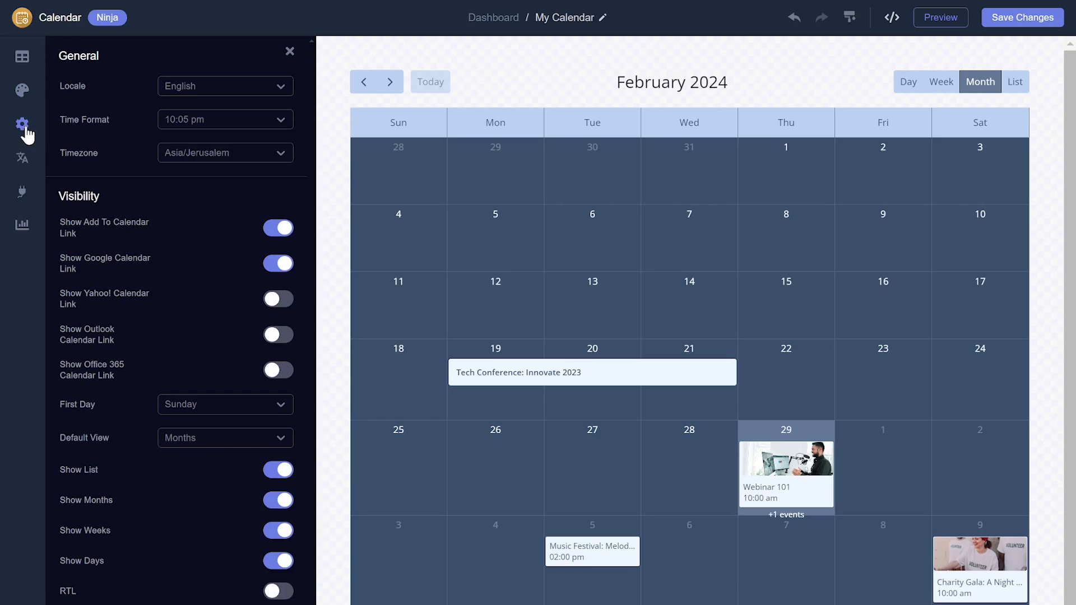
pyautogui.click(184, 90)
pyautogui.click(183, 138)
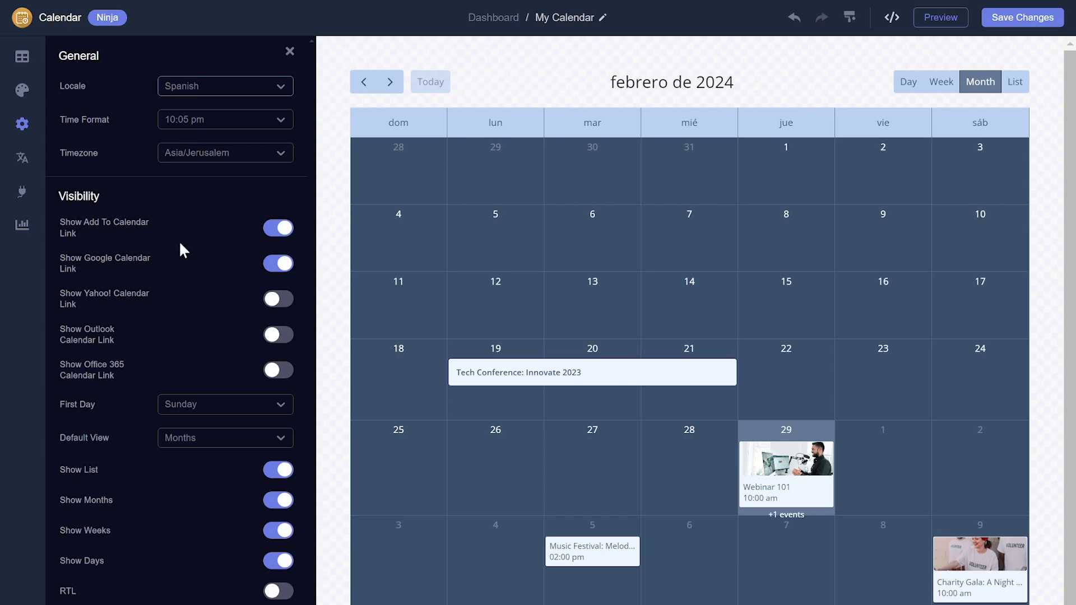
# Preview Weeks and List as default views, keep Months, then show the Localization settings
pyautogui.click(193, 446)
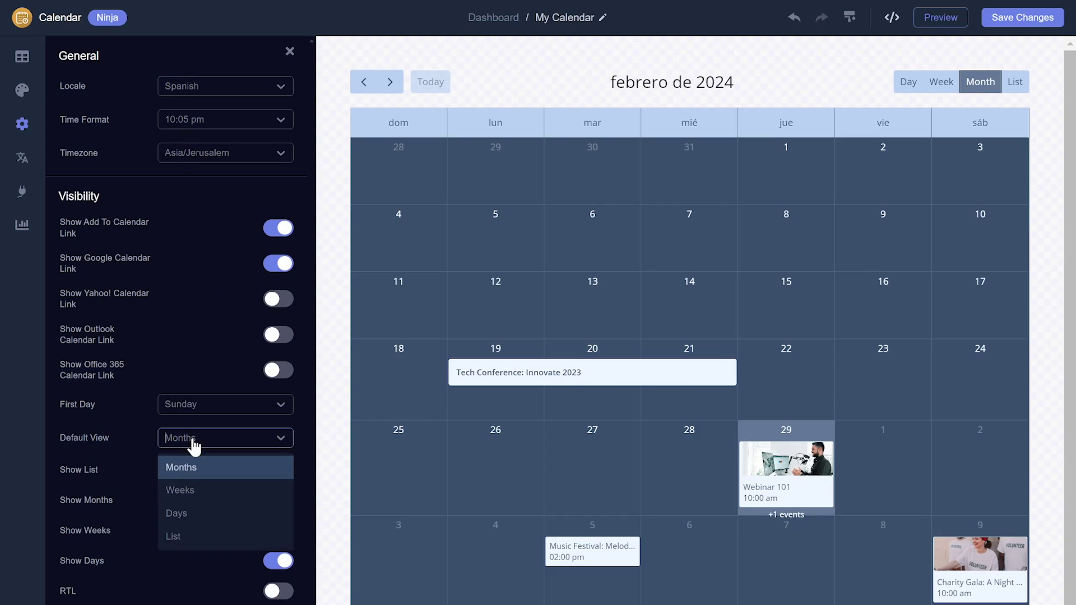
pyautogui.click(190, 494)
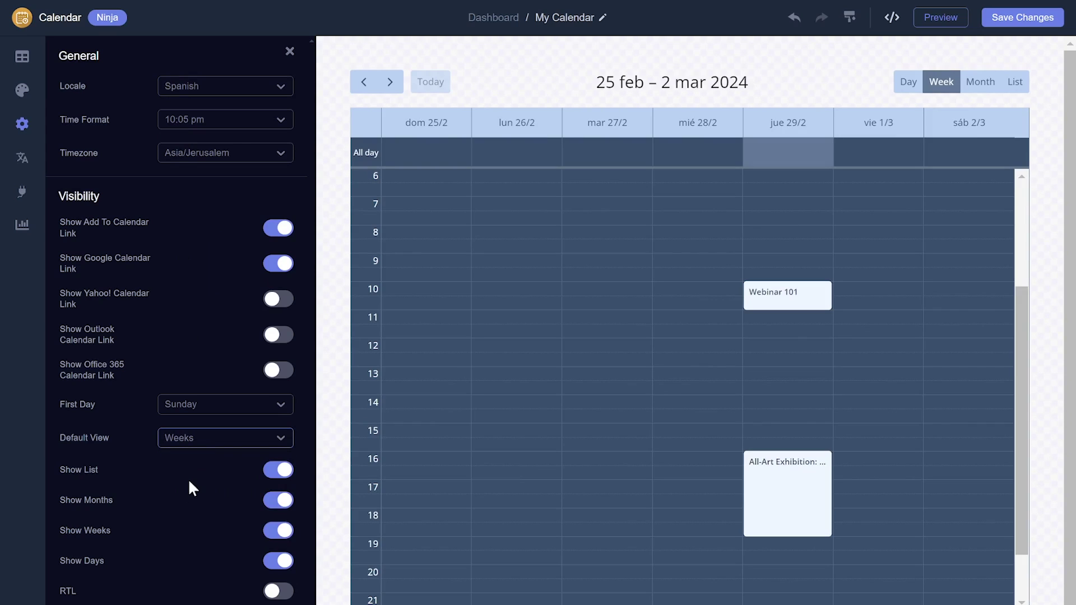
pyautogui.click(193, 446)
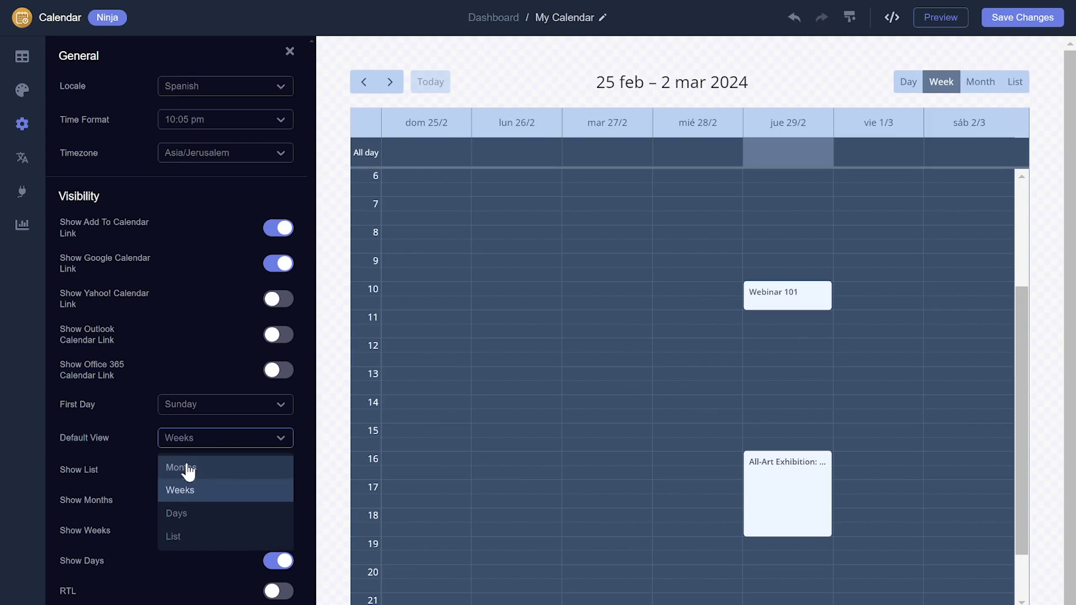
pyautogui.click(186, 535)
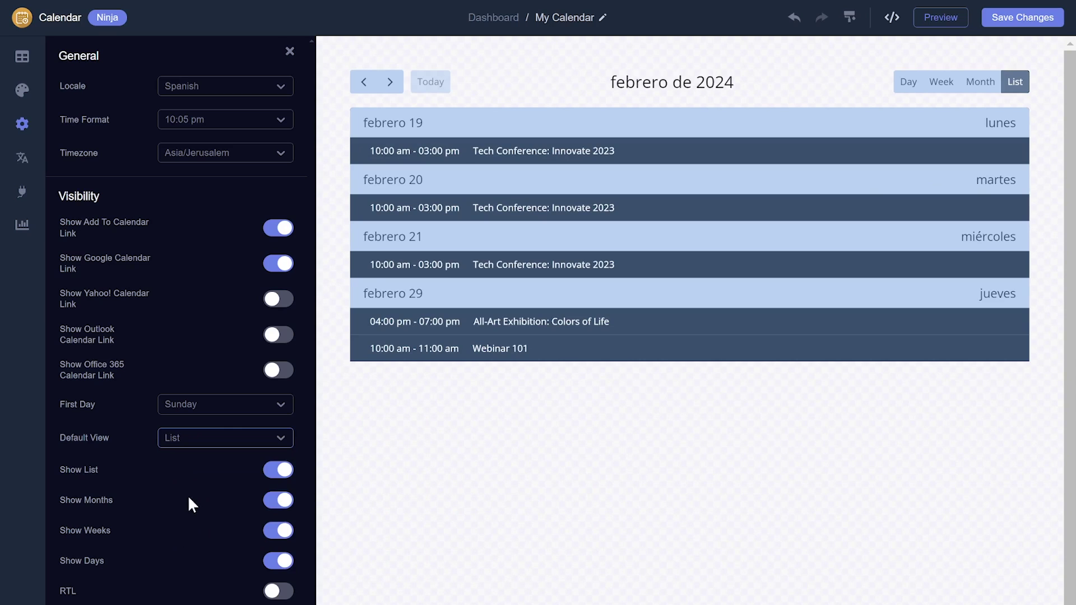
pyautogui.click(193, 446)
pyautogui.click(186, 470)
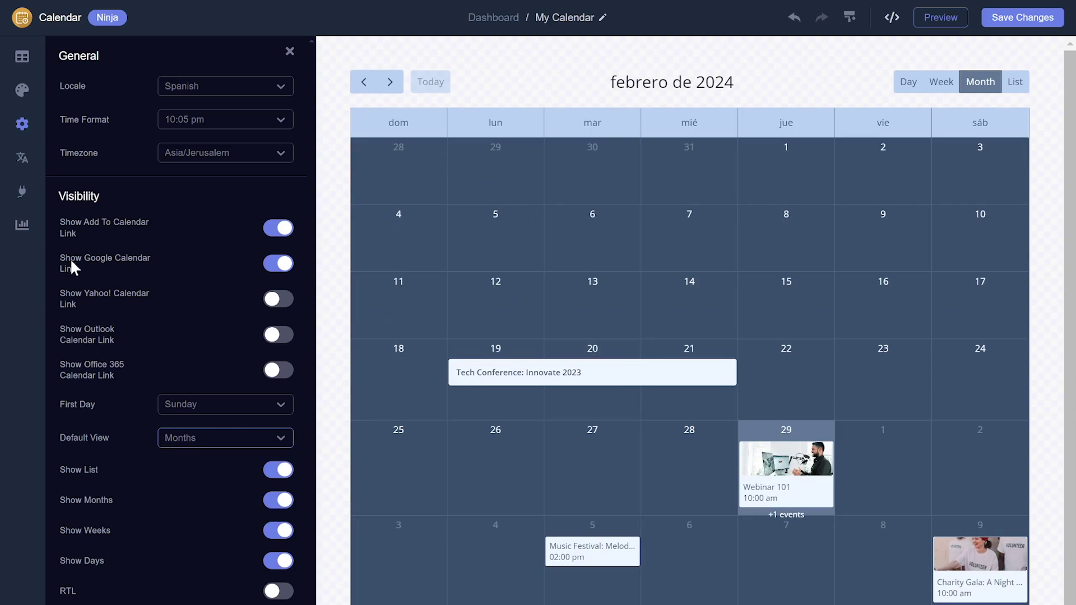
pyautogui.click(22, 159)
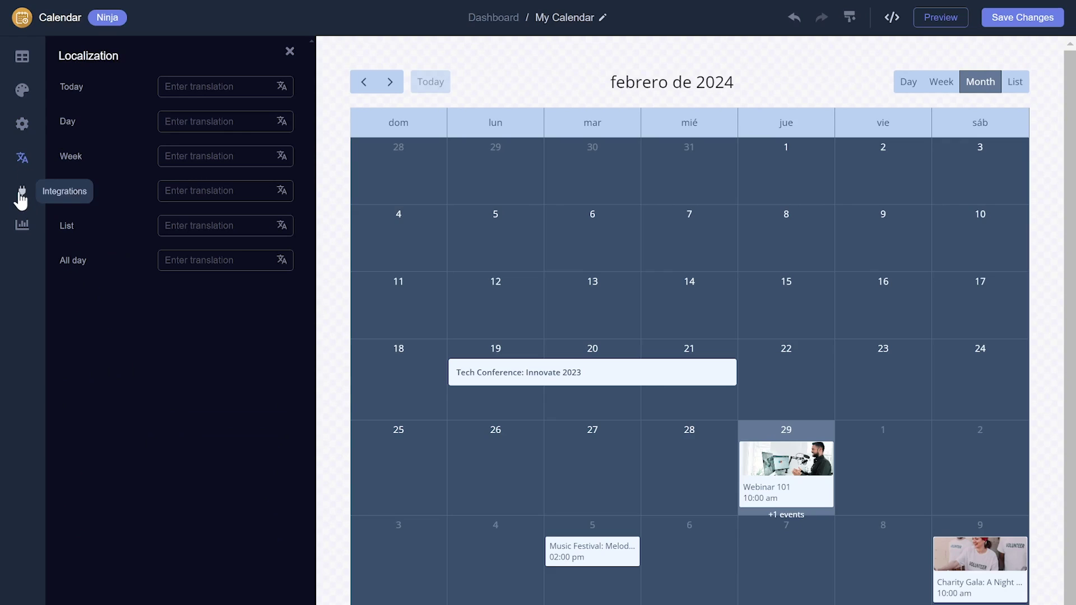
# Show the Integrations panel listing Google Analytics, Mixpanel, CSV, Google Drive and Notion
pyautogui.click(22, 192)
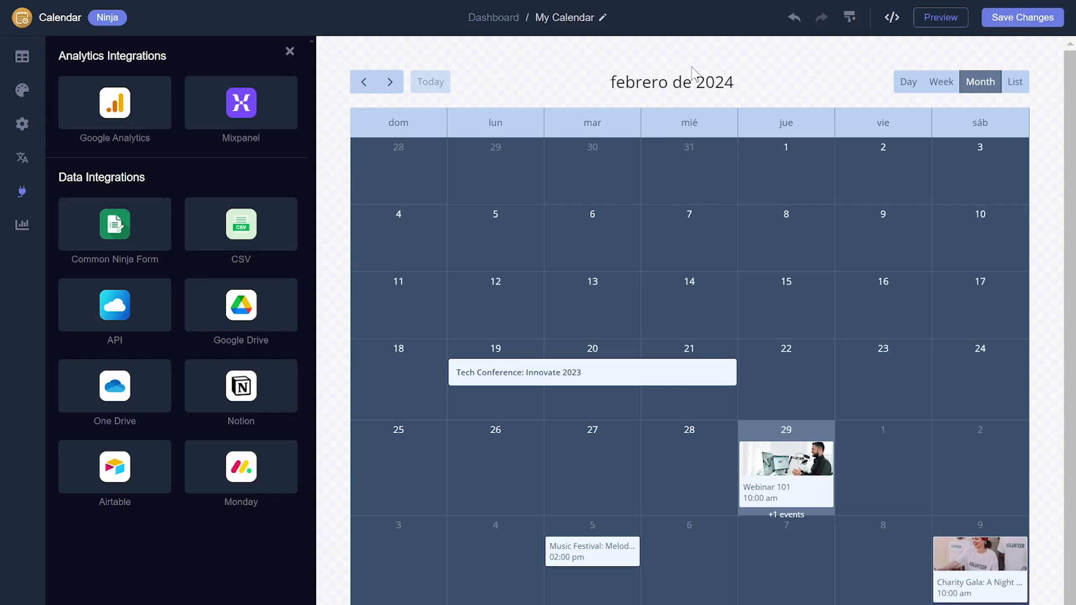
# Return to the My Website project and copy the widget's installation code
pyautogui.click(506, 22)
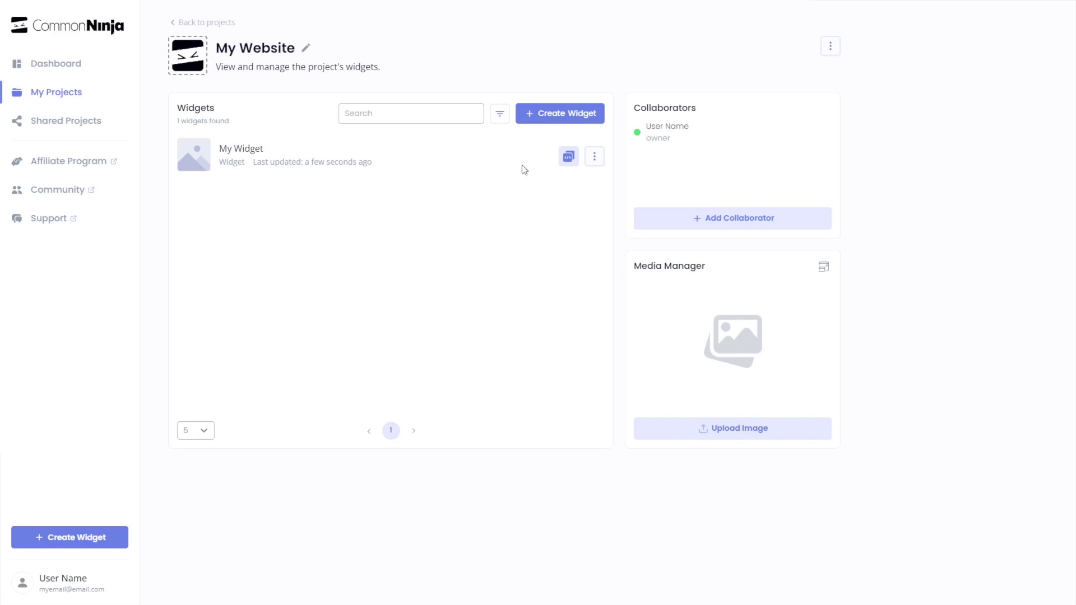
pyautogui.click(570, 157)
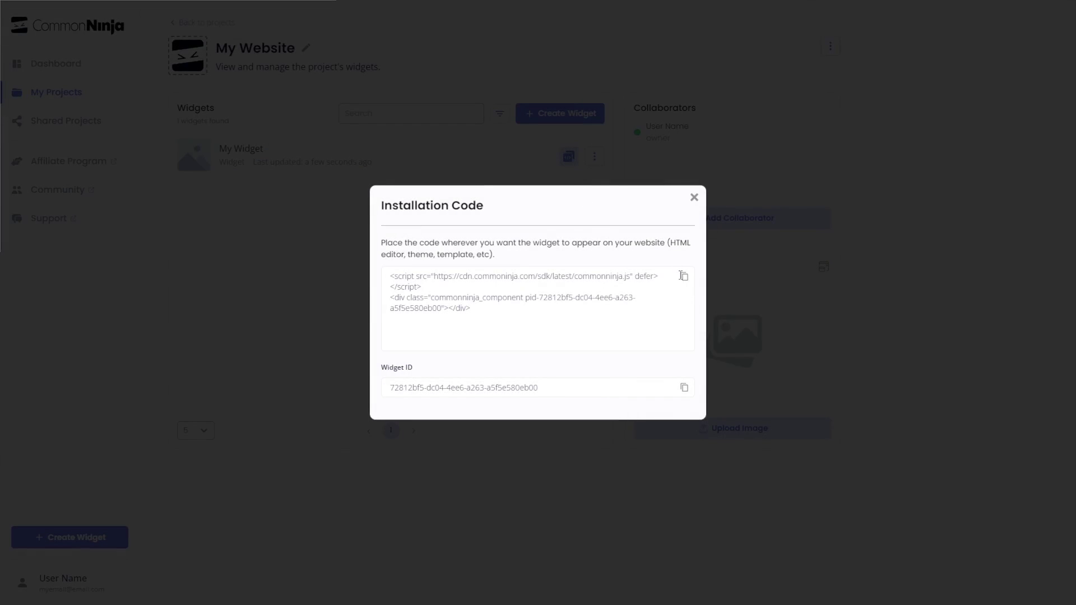
pyautogui.click(684, 278)
pyautogui.click(694, 198)
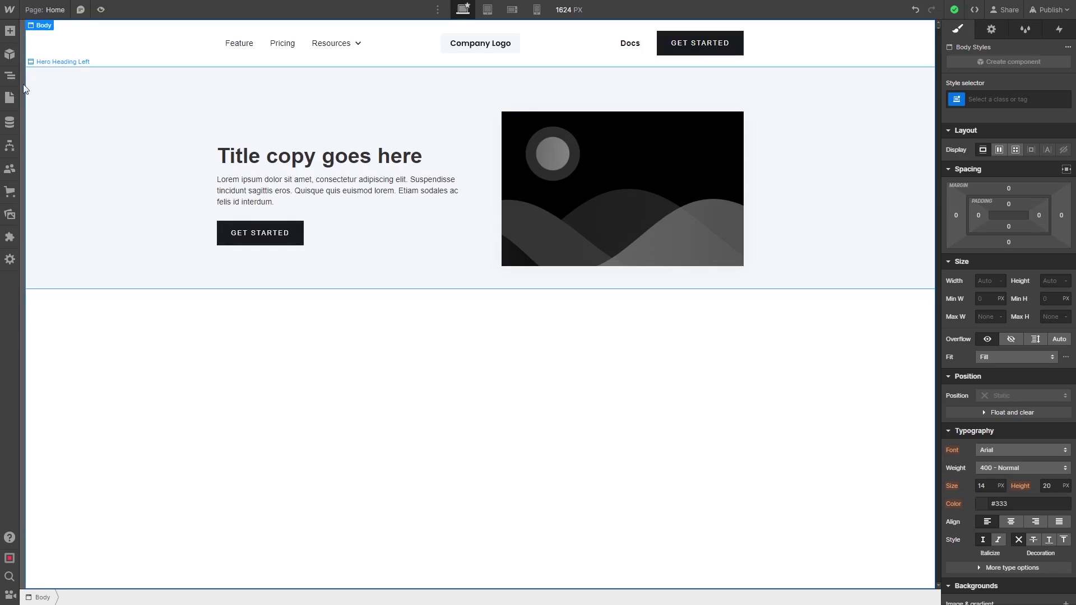
# Drag an HTML Embed element from the Advanced elements onto the page below the hero section
pyautogui.click(9, 35)
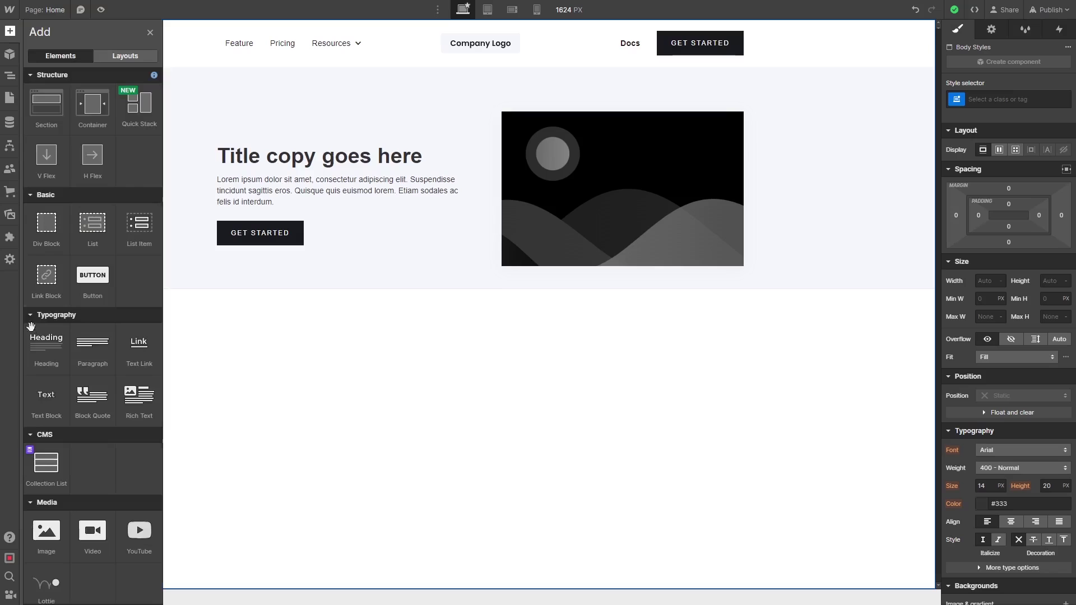
pyautogui.scroll(-3, 49, 362)
pyautogui.scroll(-5, 49, 361)
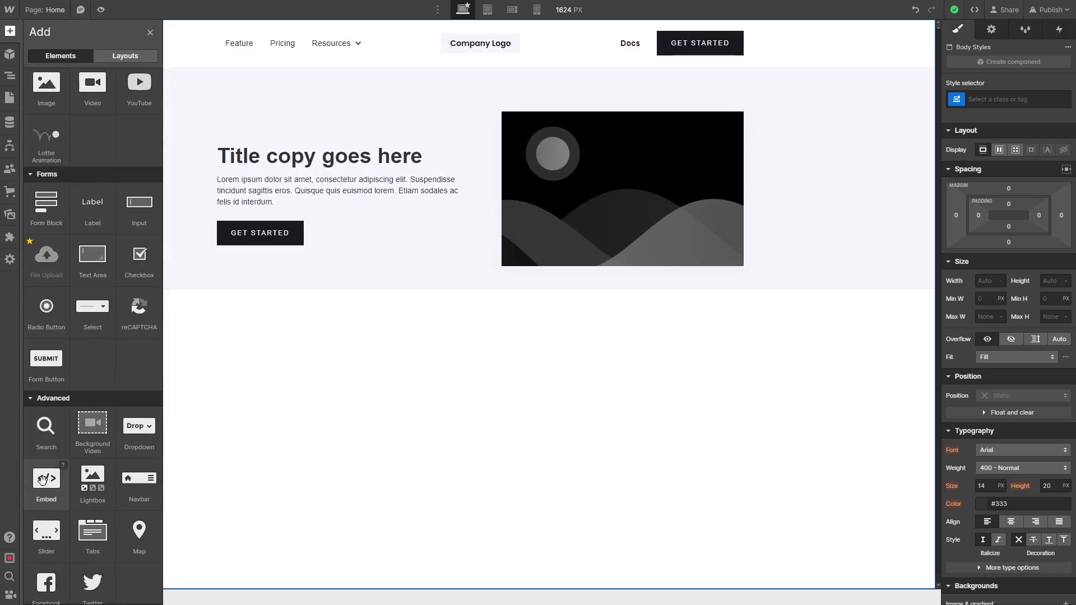
pyautogui.moveTo(43, 480); pyautogui.dragTo(448, 327)
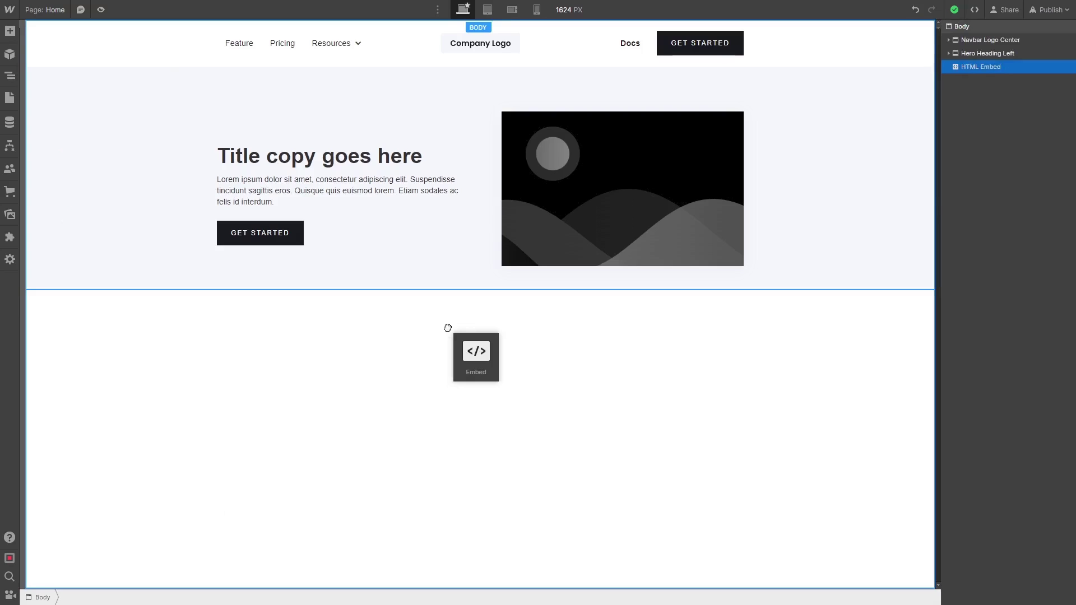
# Drop the embed below the hero, paste the Common Ninja installation code, and save it
pyautogui.moveTo(447, 328); pyautogui.dragTo(448, 327)
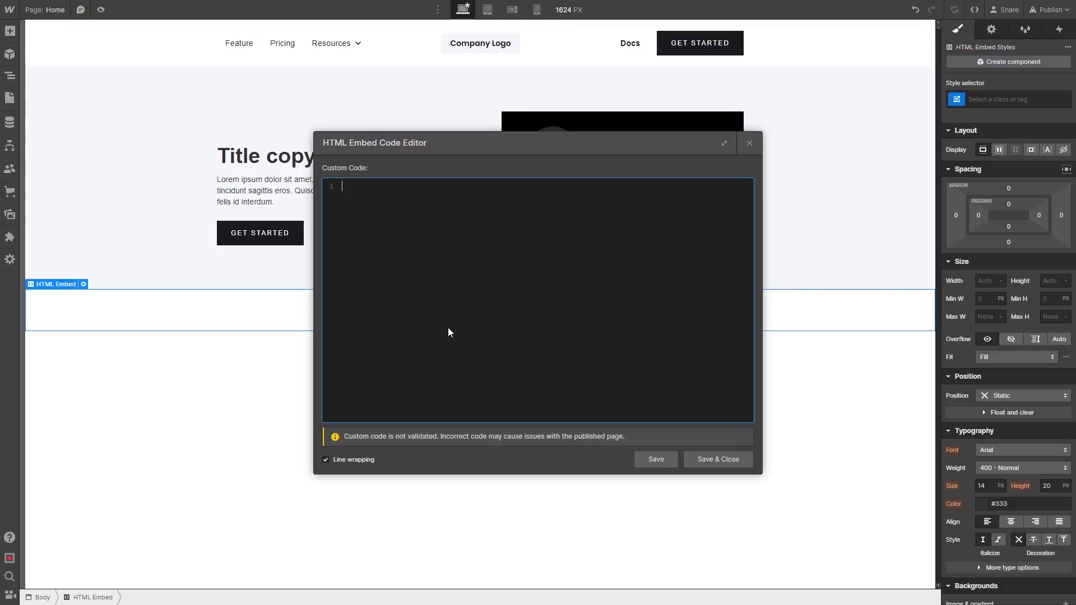
pyautogui.hotkey('ctrl', 'v')
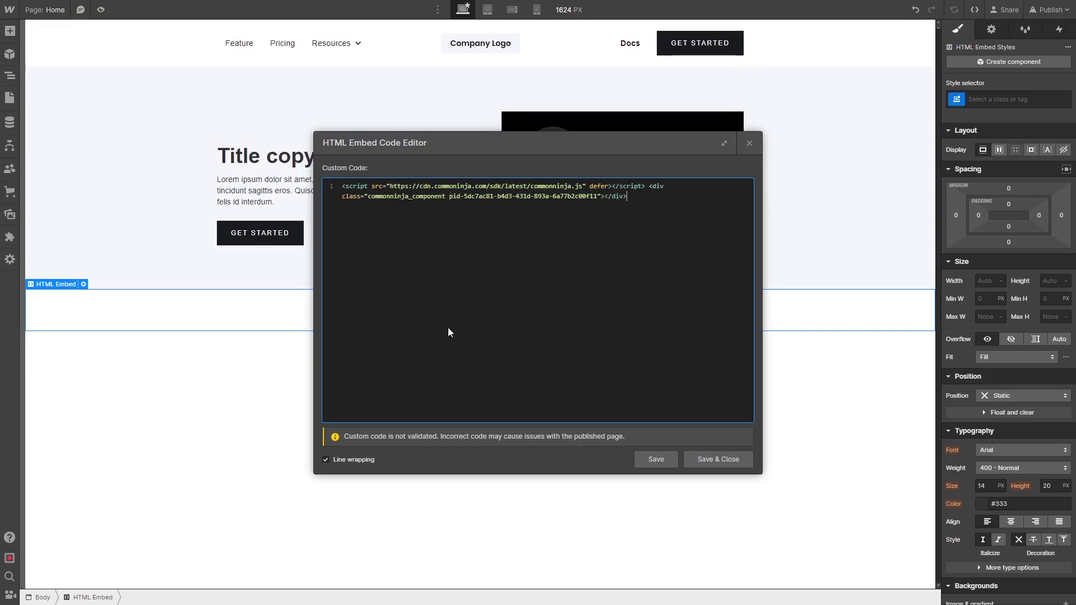
pyautogui.click(707, 465)
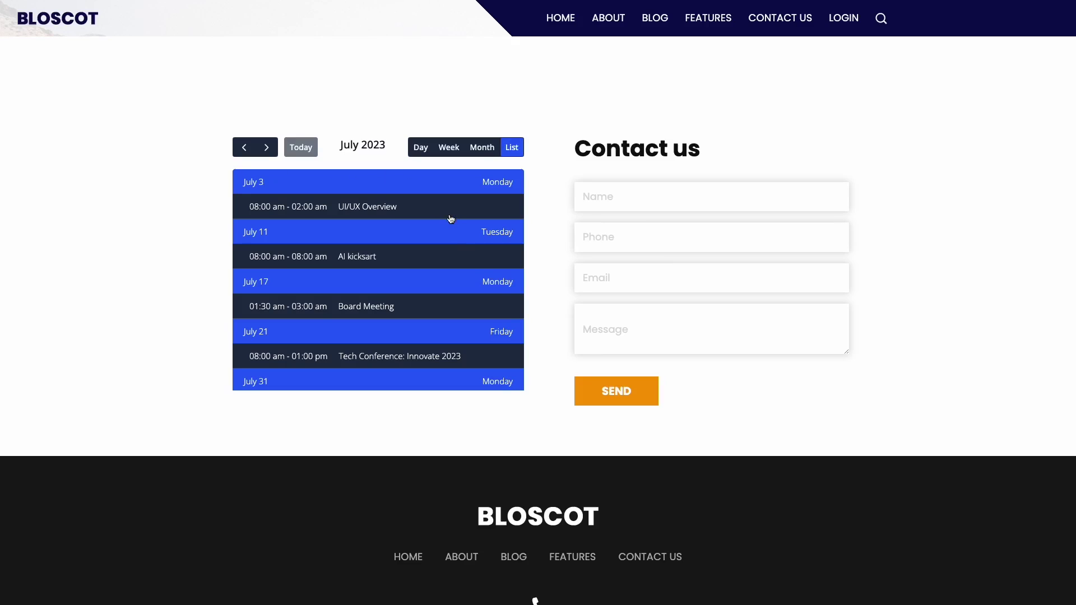
# Switch the live site's calendar from List to Day view for July 31, 2023
pyautogui.click(421, 147)
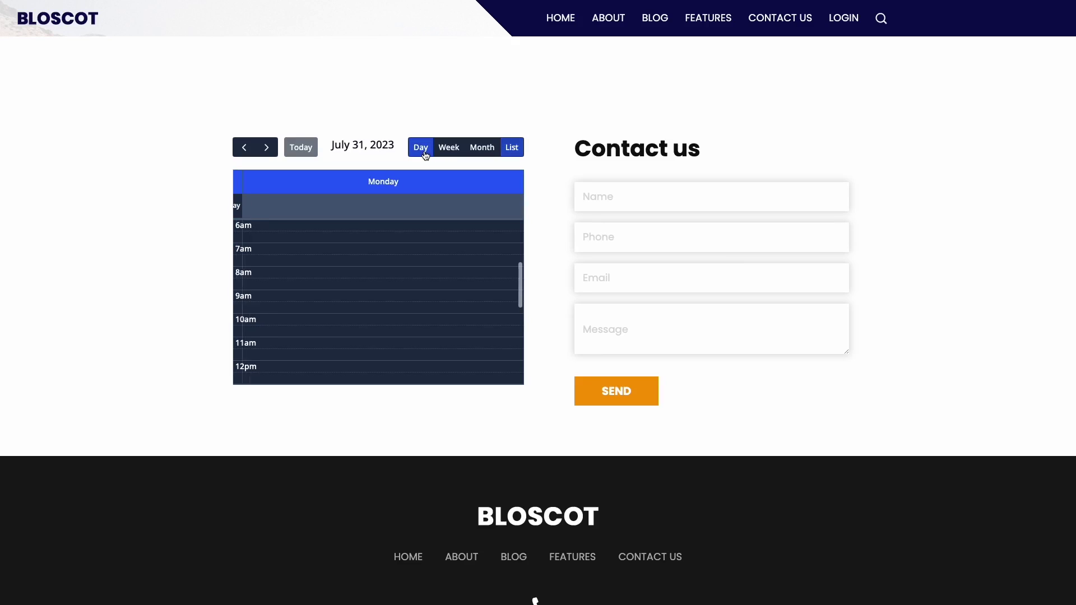